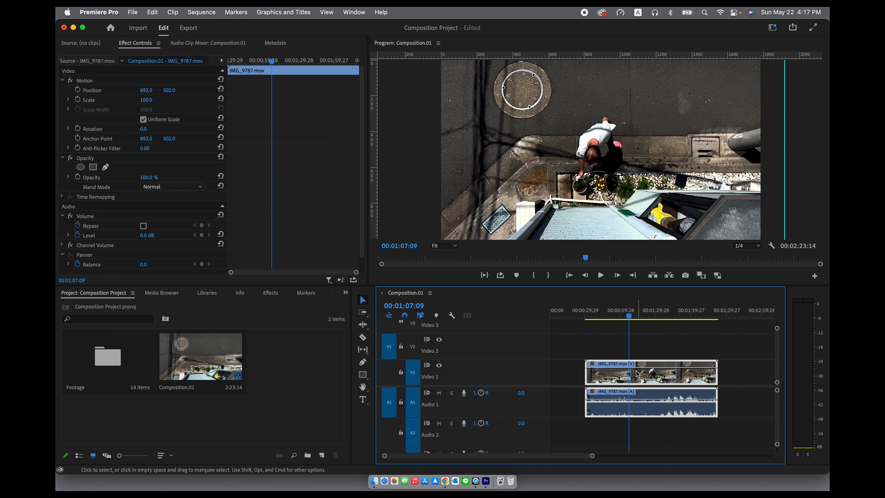
Move the IMG_9787.mov clip to the very start of the sequence on Video 1, closing the empty gap before it
left_click_drag(613, 380, 688, 381)
left_click(605, 377)
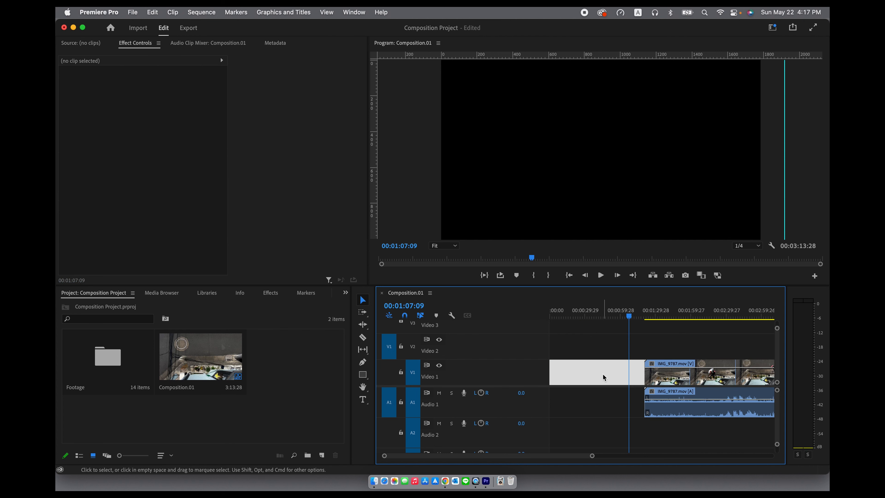
left_click(698, 415)
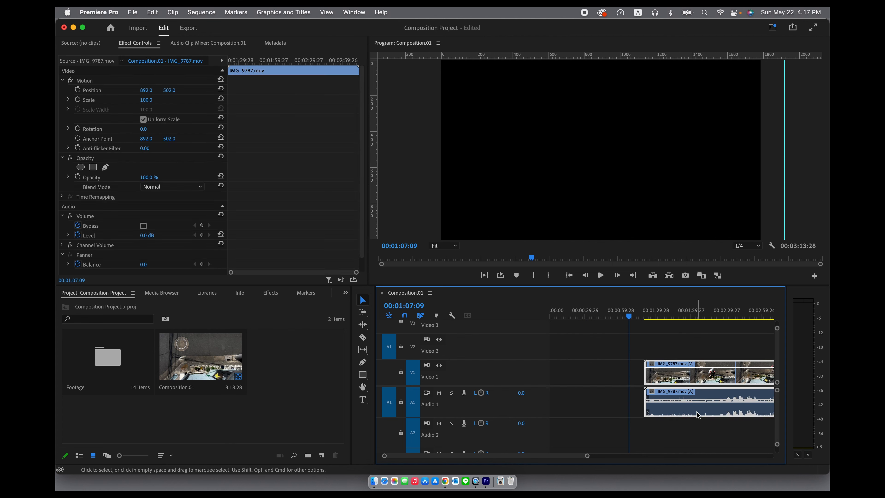
left_click_drag(719, 417, 606, 416)
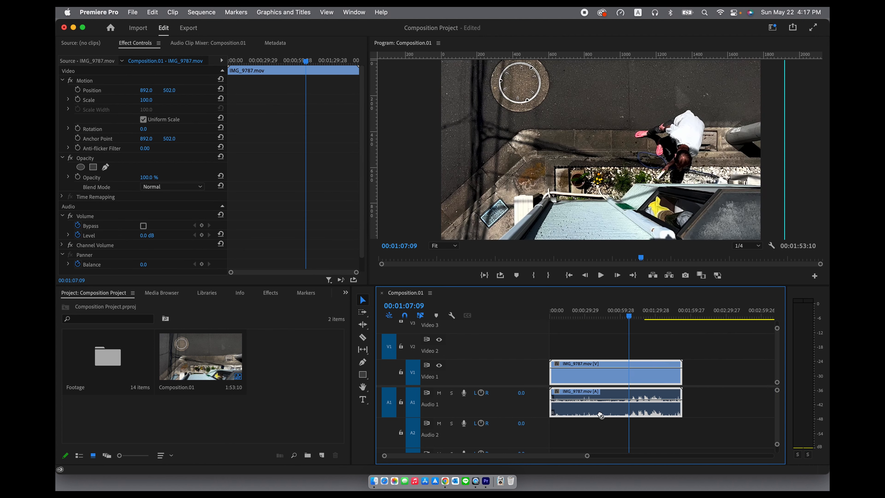
left_click(707, 365)
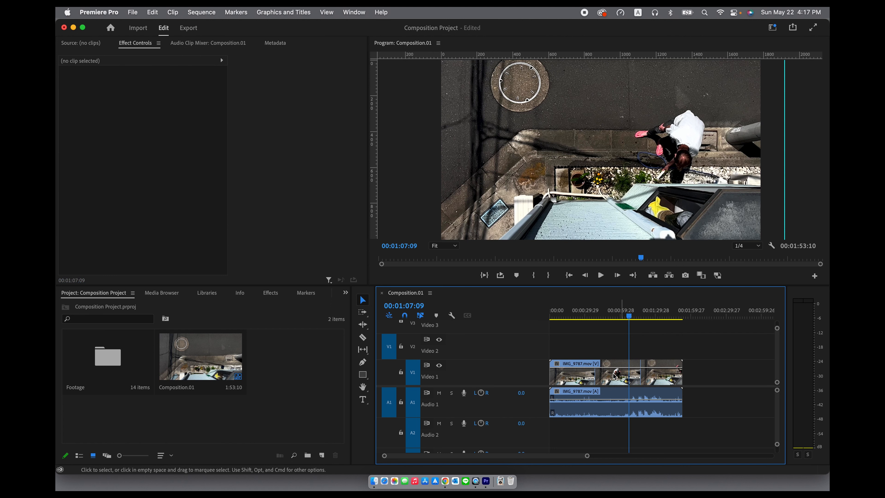
left_click(609, 379)
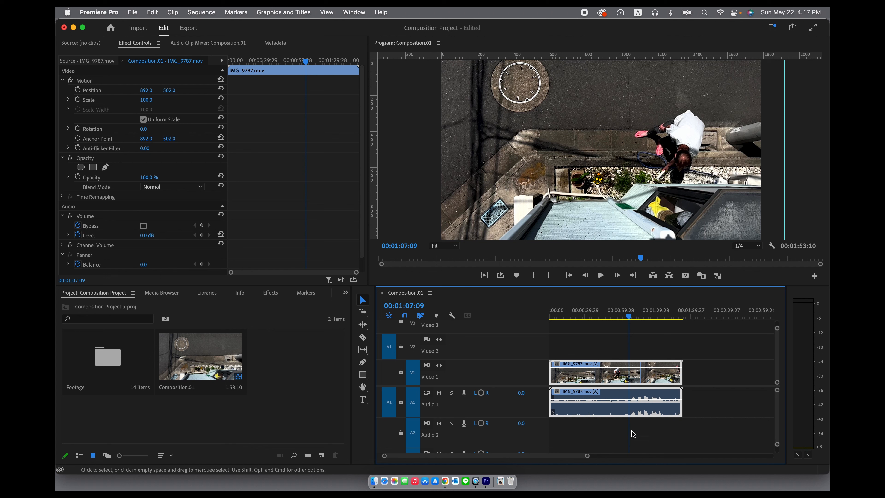
Play a short stretch of the sequence from 00:00:28:17 and stop playback
left_click_drag(625, 319, 583, 317)
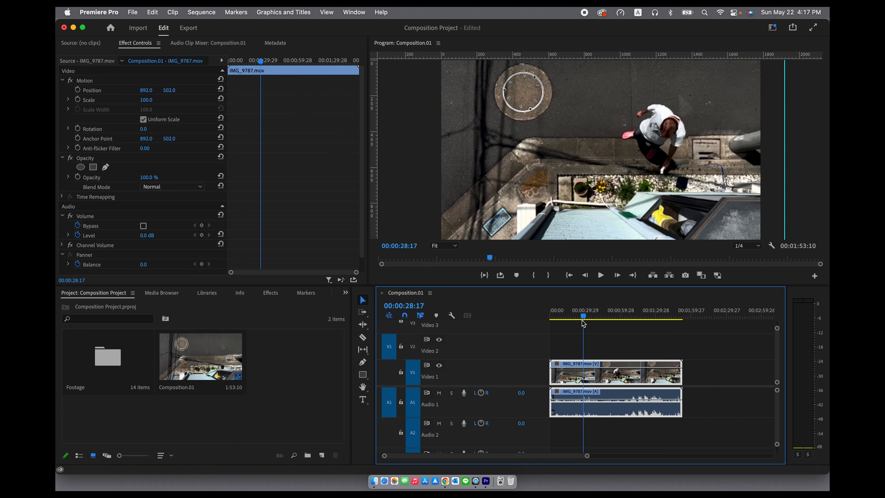
left_click(601, 275)
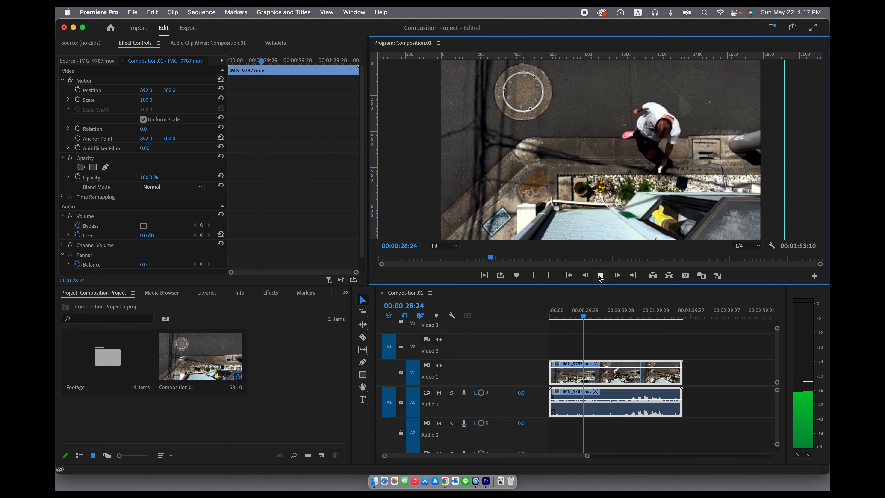
left_click(601, 275)
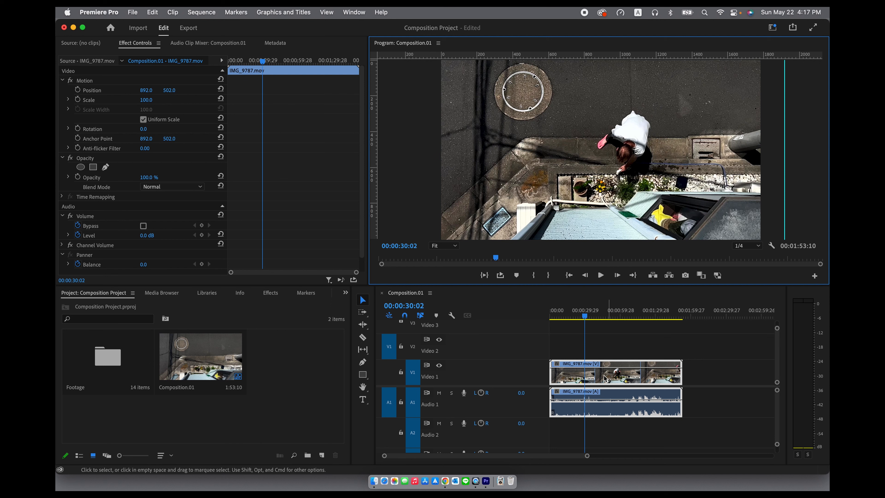
Shift the IMG_9787.mov clip later on Video 1 and back near the sequence start, with the playhead at 00:01:45:07
left_click_drag(605, 377, 686, 377)
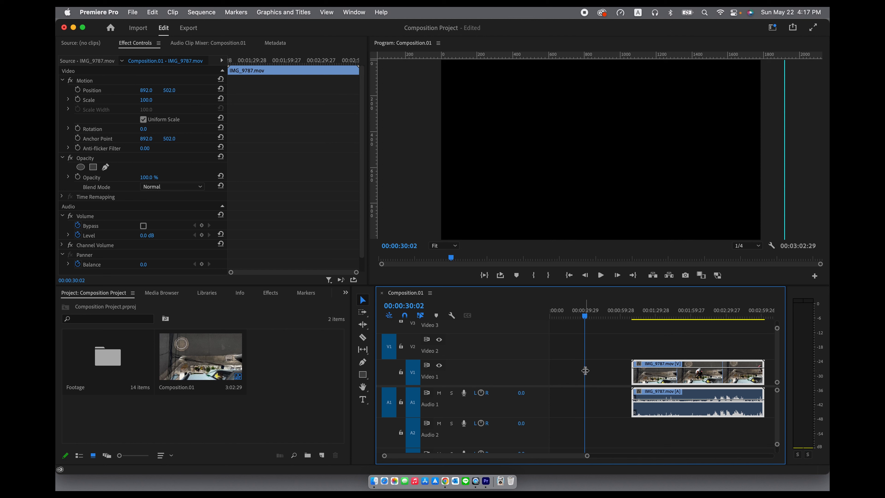
left_click_drag(634, 375, 554, 377)
left_click_drag(585, 318, 674, 318)
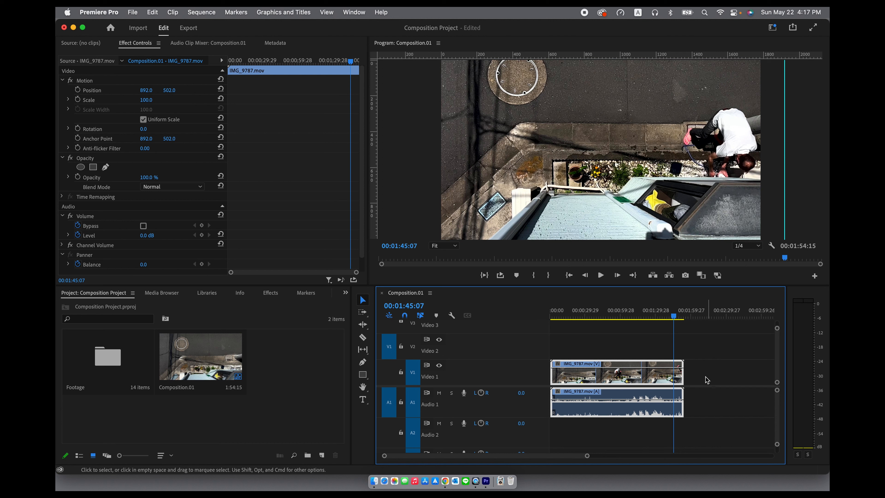
Trim both ends of the IMG_9787.mov clip and move the shortened clip later so it ends at 00:02:03:03
left_click(553, 375)
mouse_move(553, 375)
left_mouse_down()
mouse_move(624, 374)
mouse_move(561, 375)
left_mouse_up()
left_click_drag(682, 379, 663, 379)
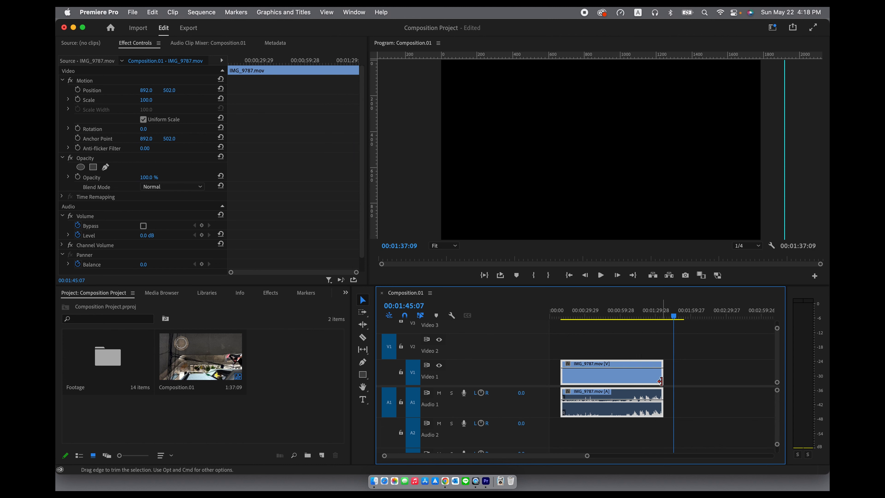
left_click(649, 317)
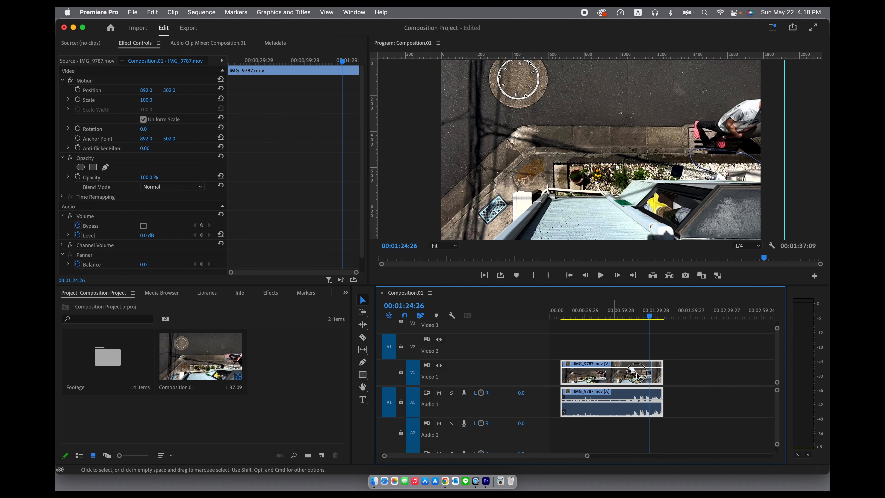
mouse_move(620, 374)
left_mouse_down()
mouse_move(641, 375)
mouse_move(633, 376)
left_mouse_up()
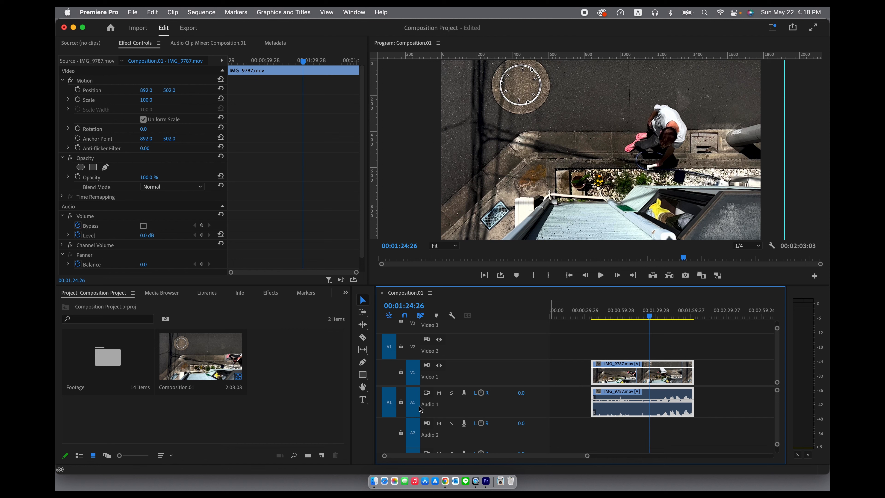
Split the IMG_9787.mov clip at 00:01:16:20 with the Razor tool and move its second part to start at 00:02:25:04
left_click(362, 342)
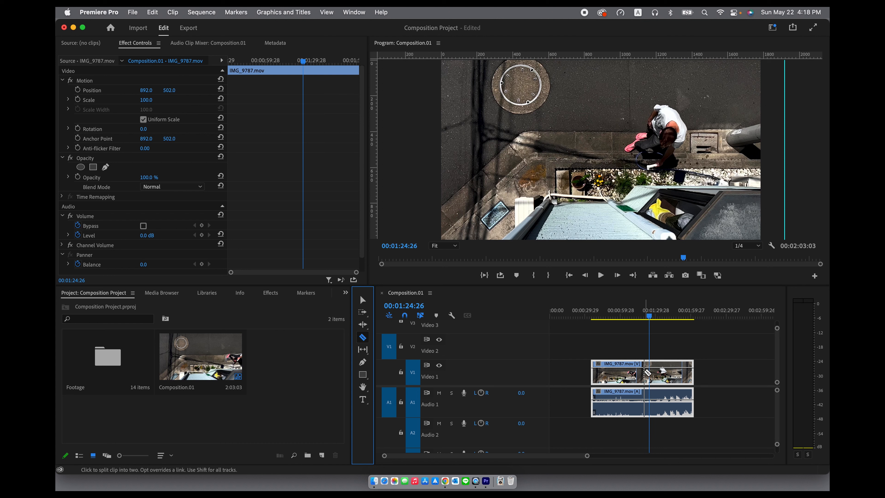
mouse_move(646, 318)
left_mouse_down()
mouse_move(614, 321)
mouse_move(672, 324)
mouse_move(640, 327)
mouse_move(640, 317)
left_mouse_up()
left_click(653, 392)
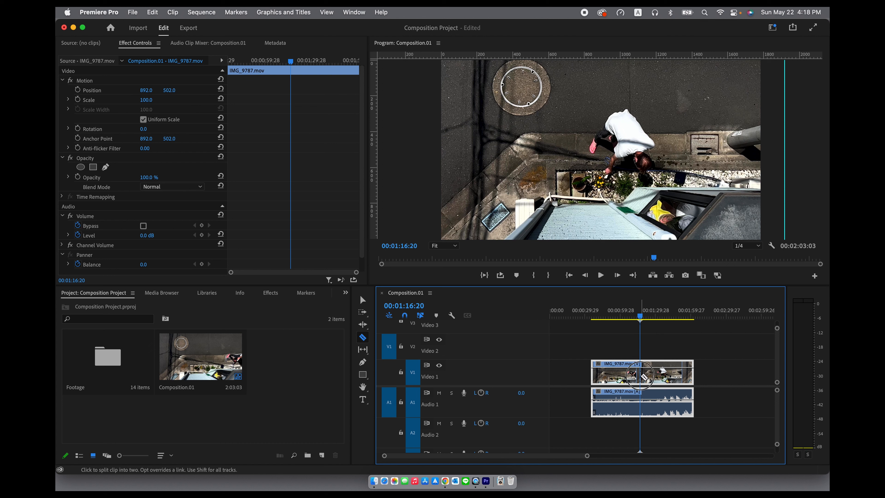
left_click(643, 376)
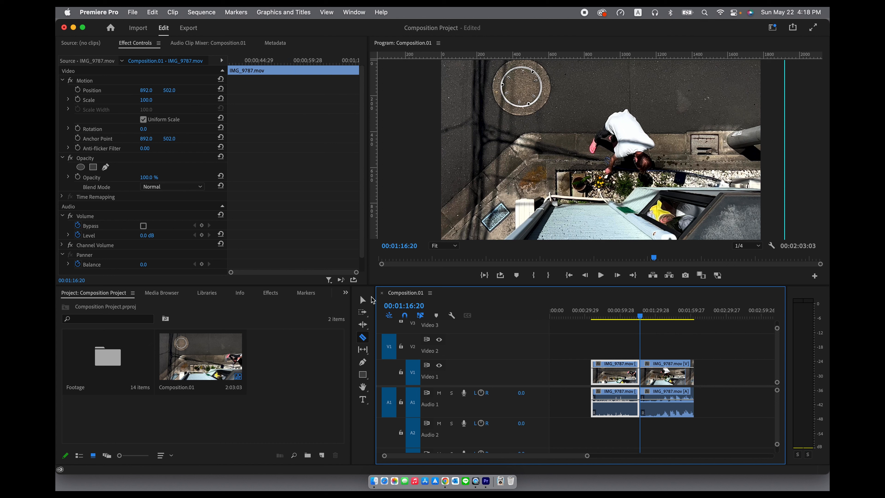
left_click(362, 301)
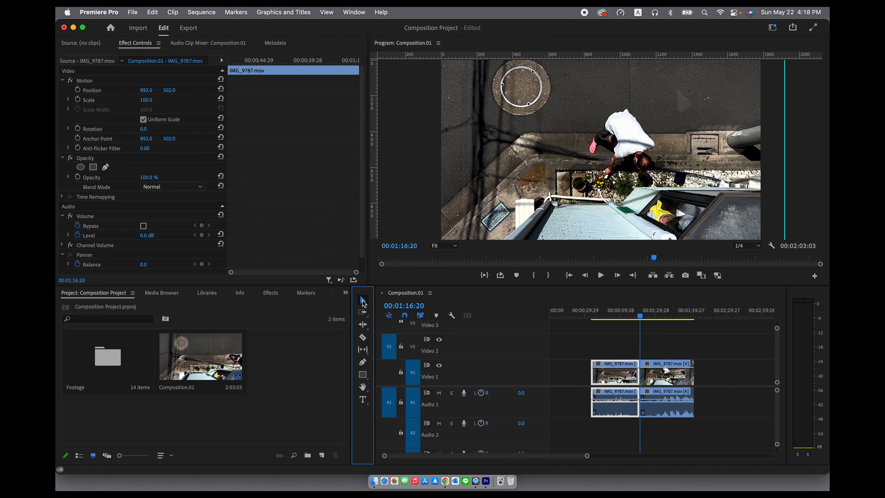
left_click_drag(655, 375, 735, 377)
Trim the start of the first IMG_9787.mov part slightly and extend its end to 00:02:11:02
left_click_drag(625, 313, 611, 314)
left_click_drag(590, 379, 625, 384)
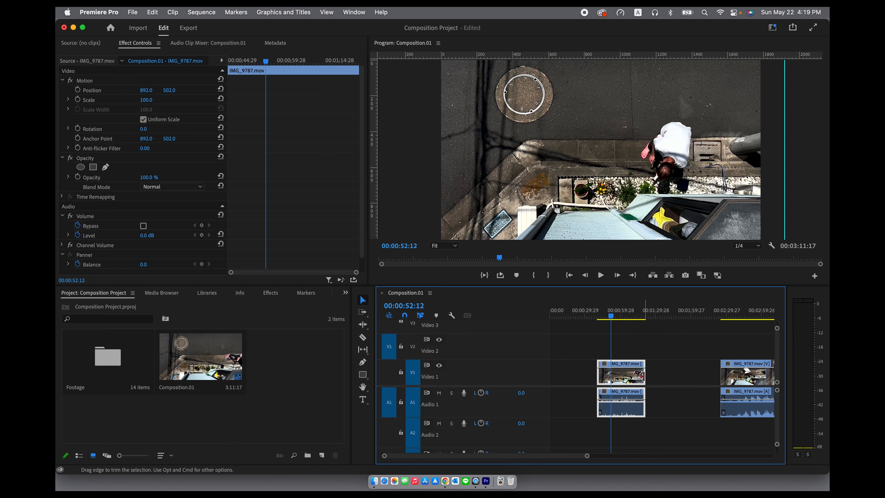
left_click_drag(642, 376, 702, 376)
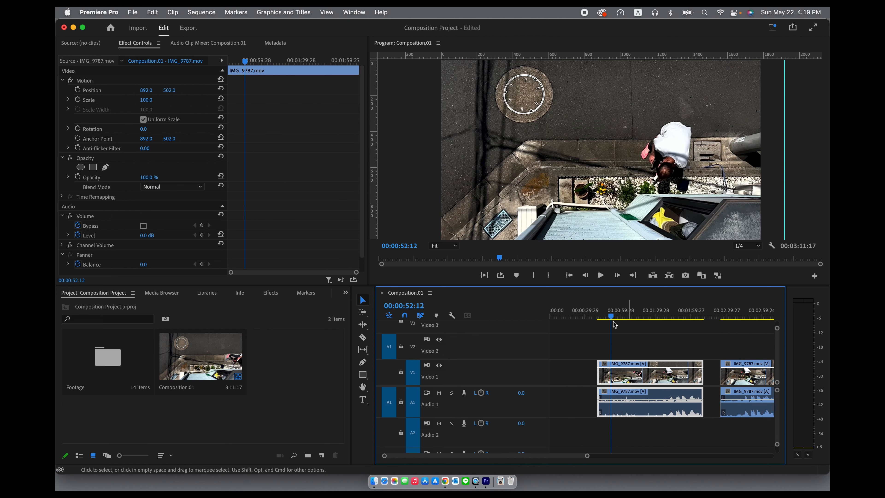
left_click_drag(611, 316, 690, 340)
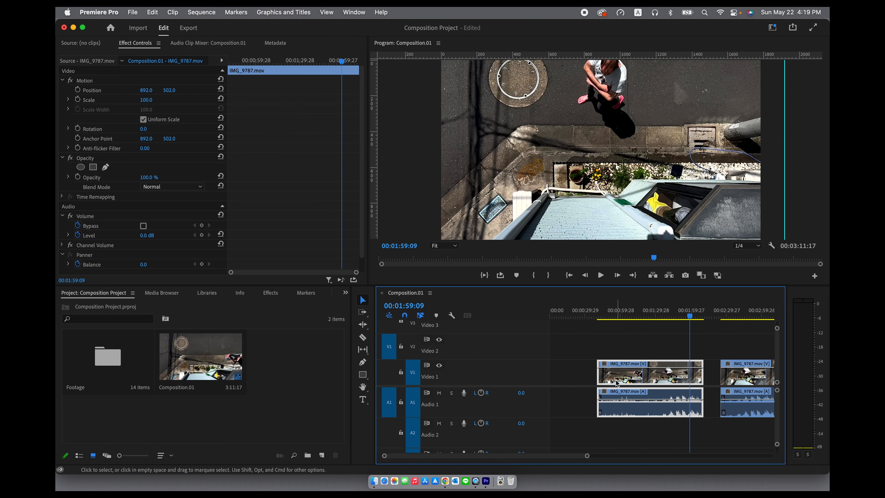
Delete the second IMG_9787.mov part from the sequence and place the playhead at 00:01:14:10
left_click(751, 382)
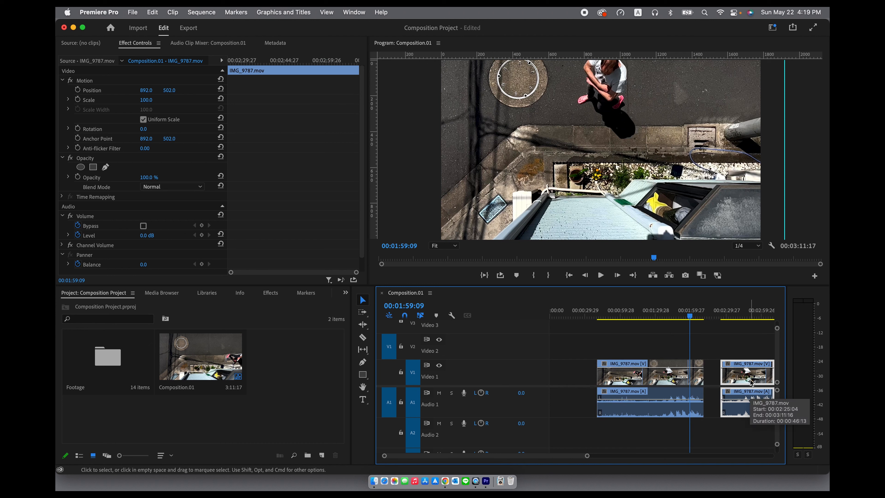
key("Delete")
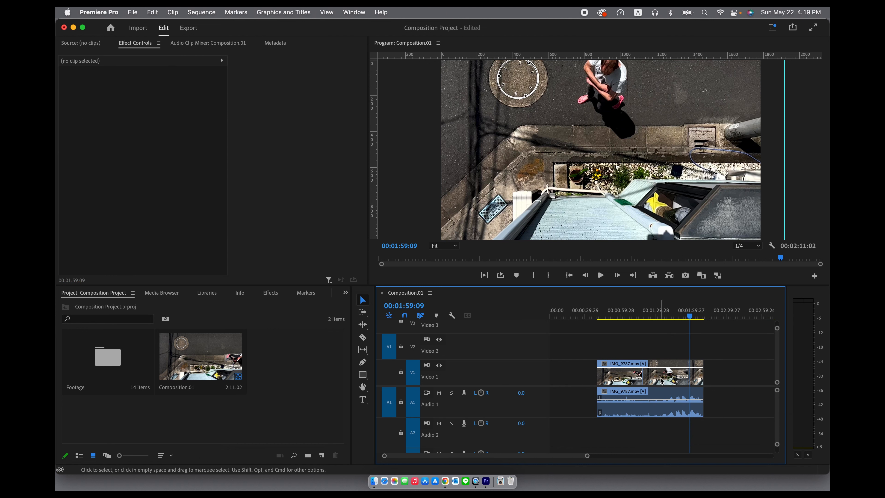
left_click(636, 312)
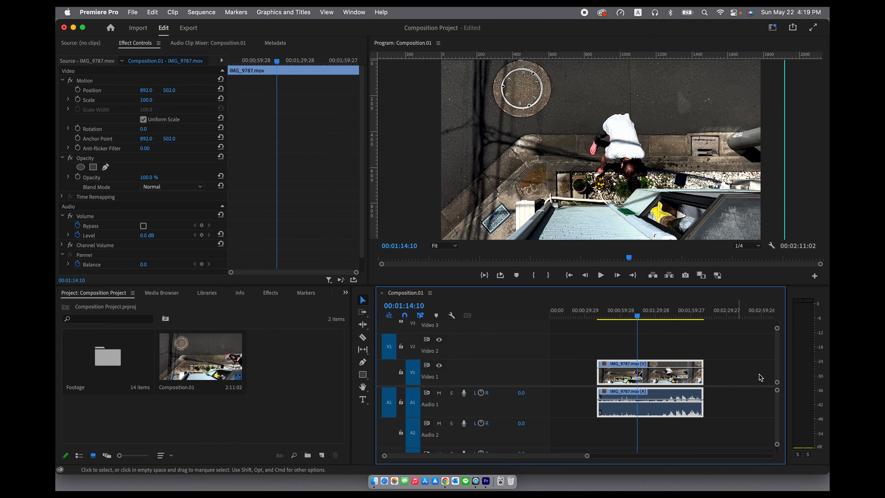
Open the Footage bin and move the remaining IMG_9787.mov clip to the start of the sequence
left_click(105, 369)
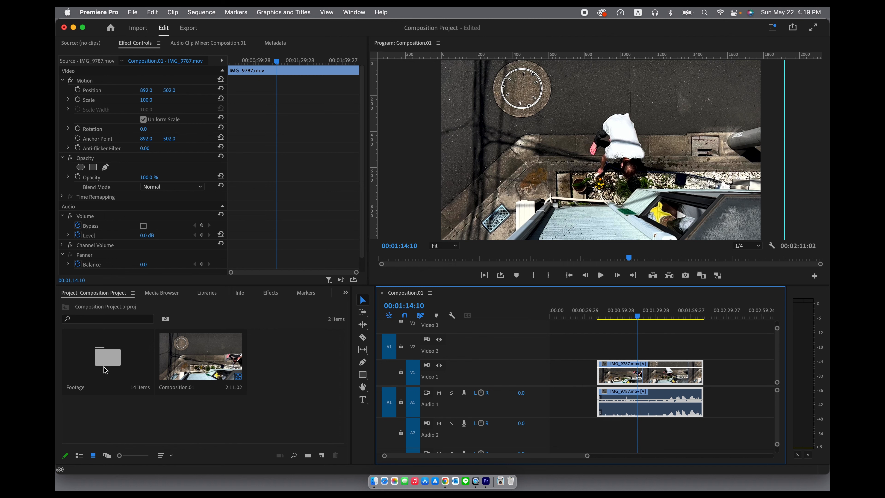
double_click(105, 369)
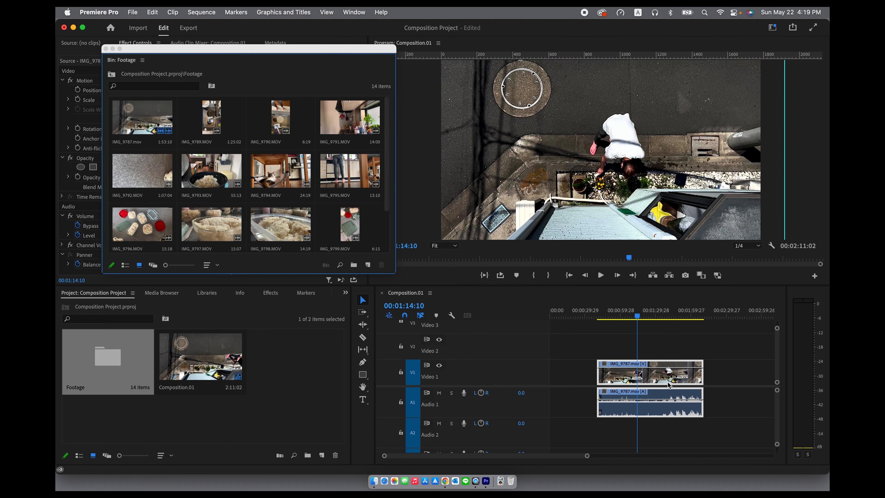
left_click(620, 375)
left_click_drag(619, 375, 572, 375)
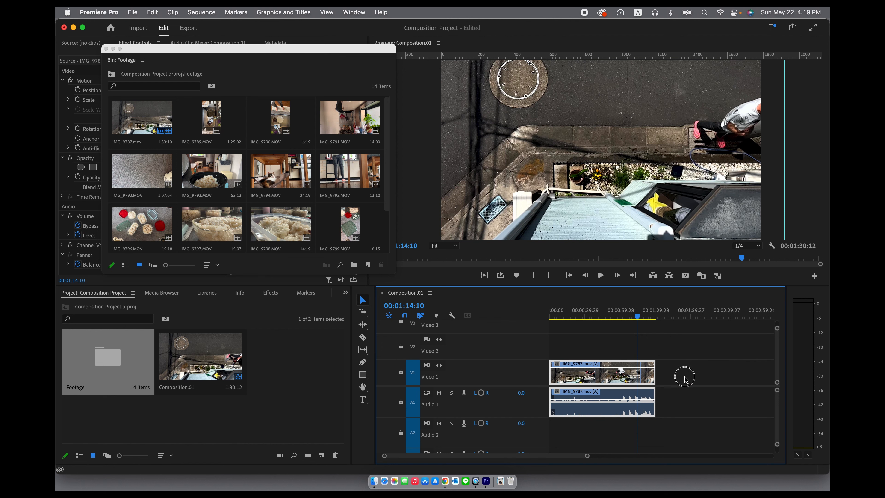
Add IMG_9794.MOV from the Footage bin to Video 1 after the first clip, leaving a gap, and scrub through its opening
left_click_drag(684, 378, 673, 378)
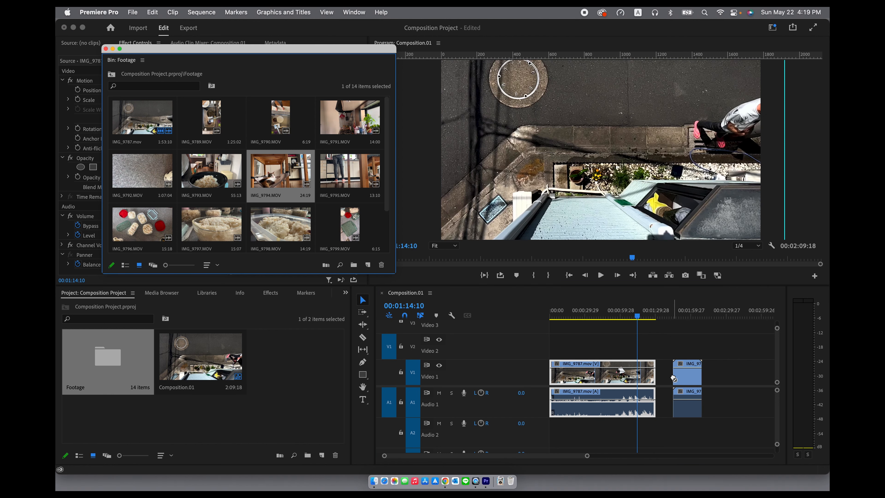
left_click(685, 312)
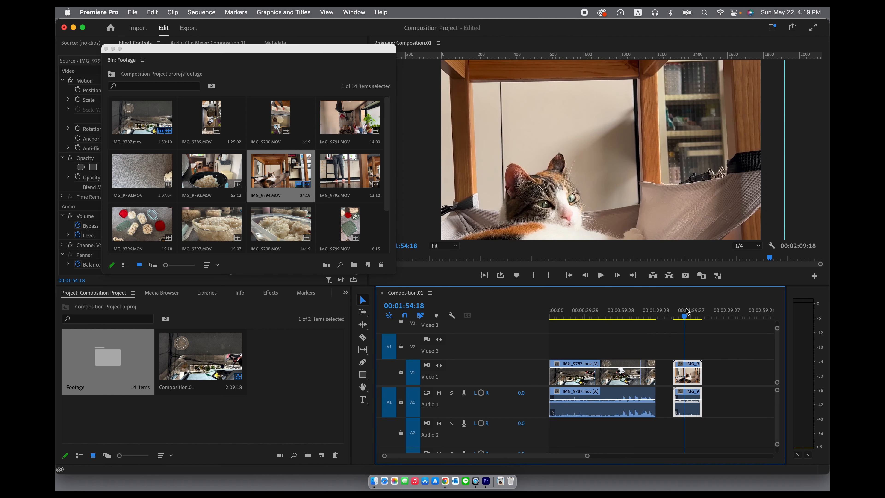
left_click_drag(686, 317, 680, 316)
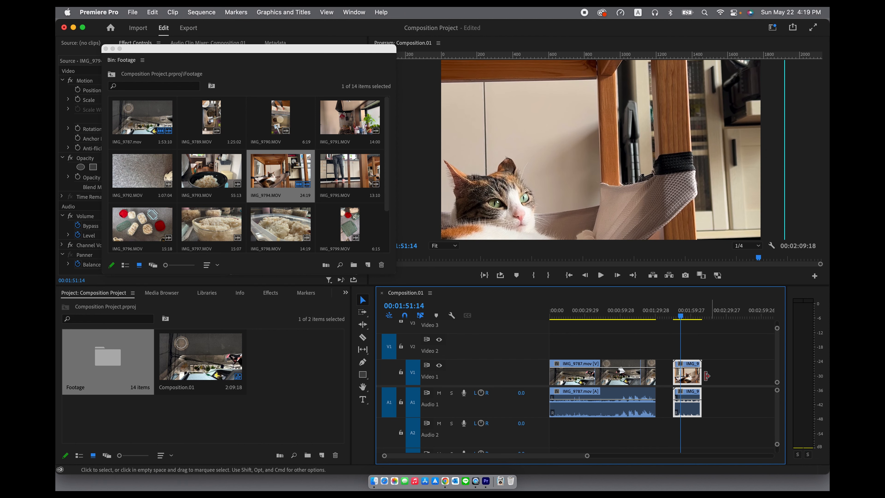
left_click_drag(678, 315, 675, 324)
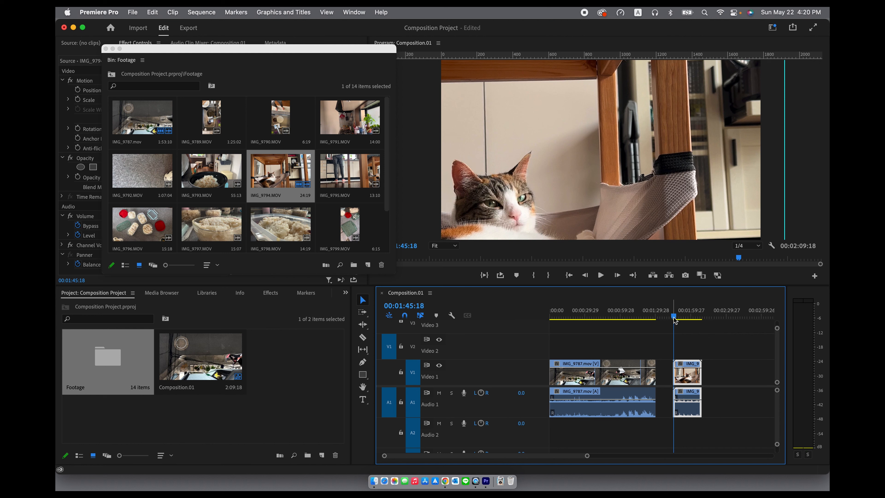
Trim the start of the IMG_9794.MOV clip to 00:01:46:25 and move the clip earlier so it ends at 00:01:54:07
scroll(715, 406, "up", 8)
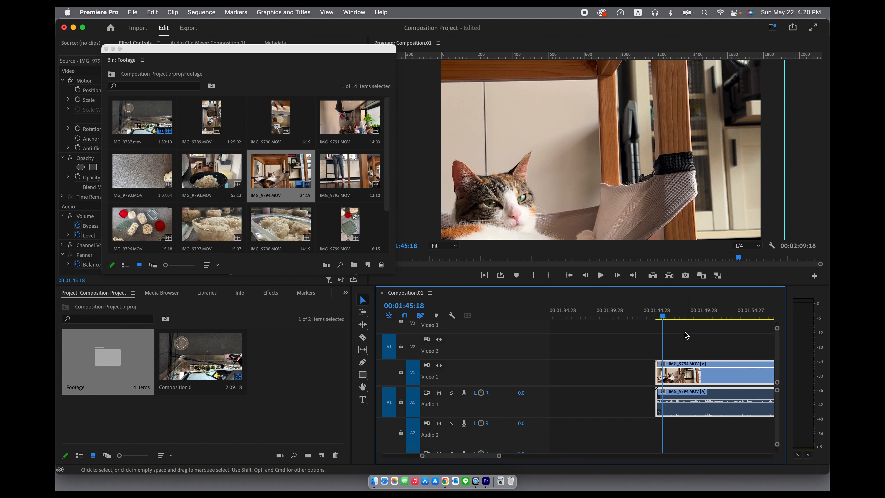
left_click_drag(666, 317, 685, 318)
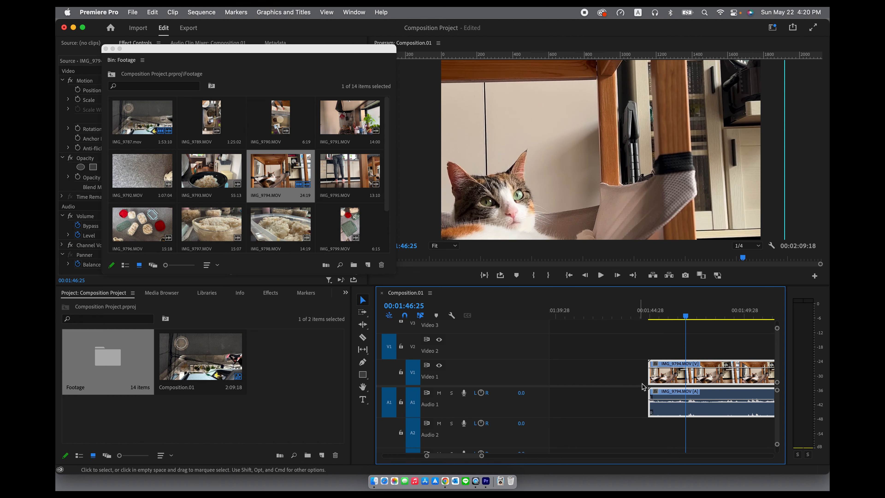
left_click_drag(650, 375, 686, 375)
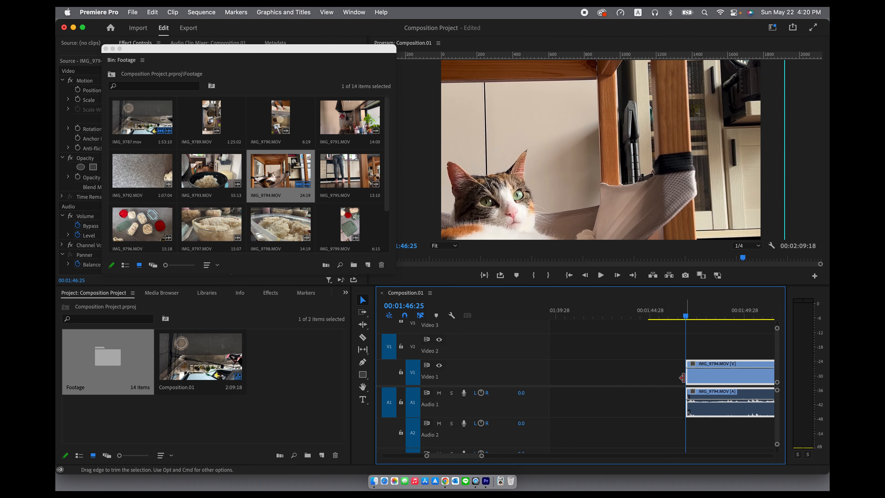
key("minus")
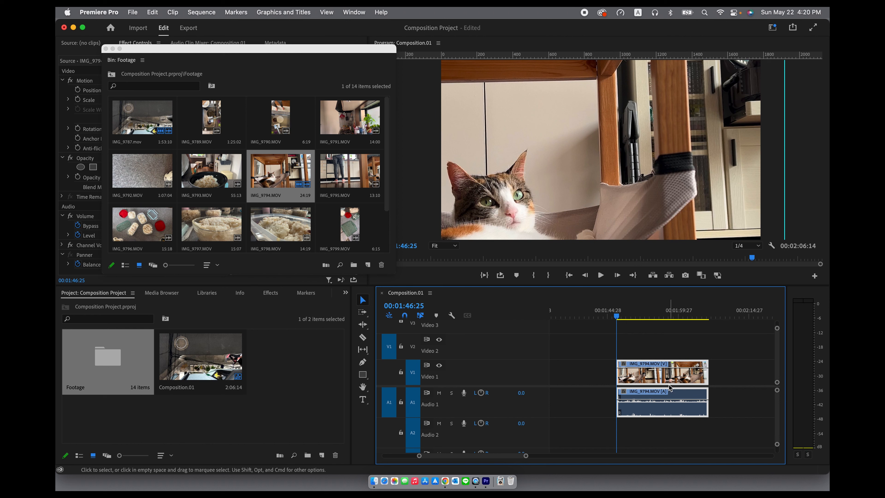
left_click_drag(666, 376, 607, 378)
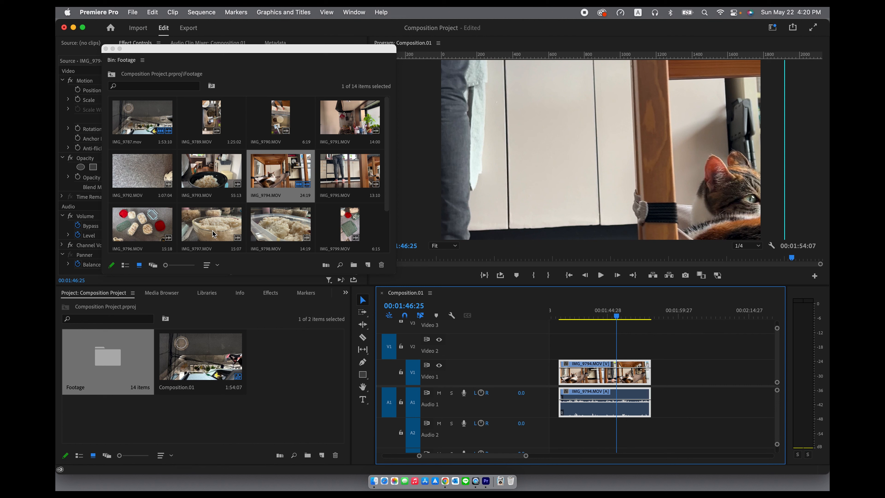
Load IMG_9797.MOV from the Footage bin into the Source monitor and close the bin window
double_click(227, 229)
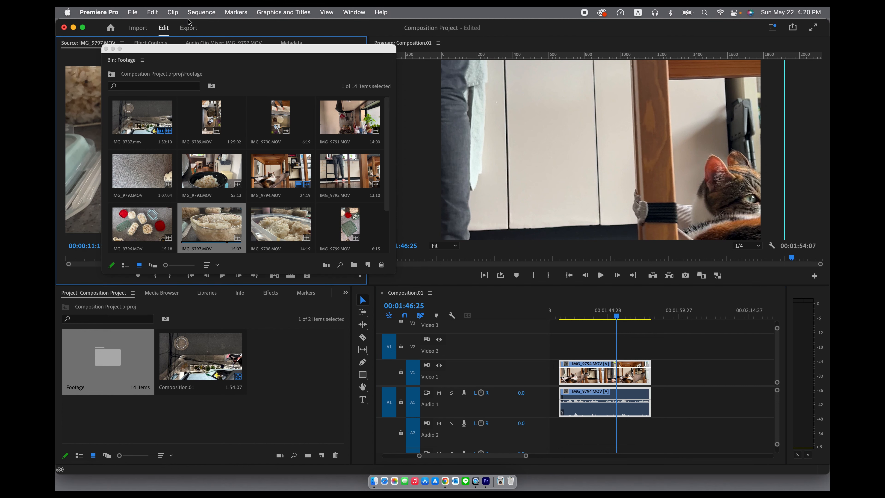
left_click_drag(197, 45, 174, 272)
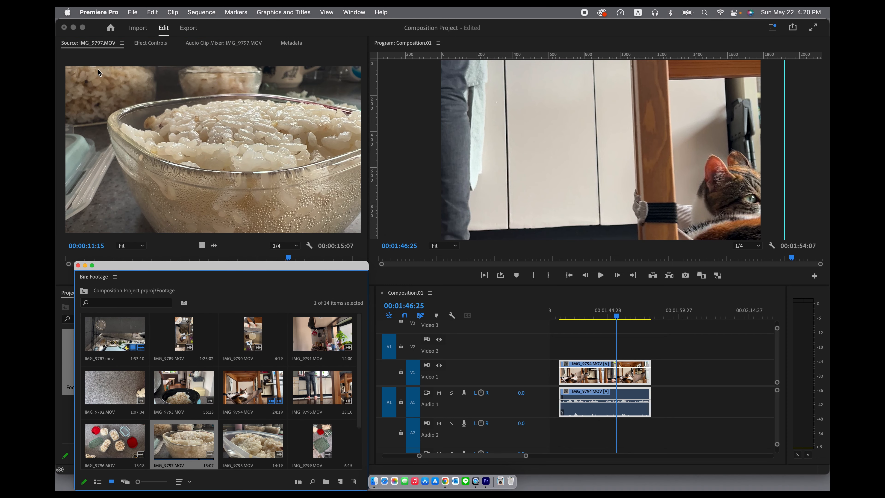
left_click(78, 266)
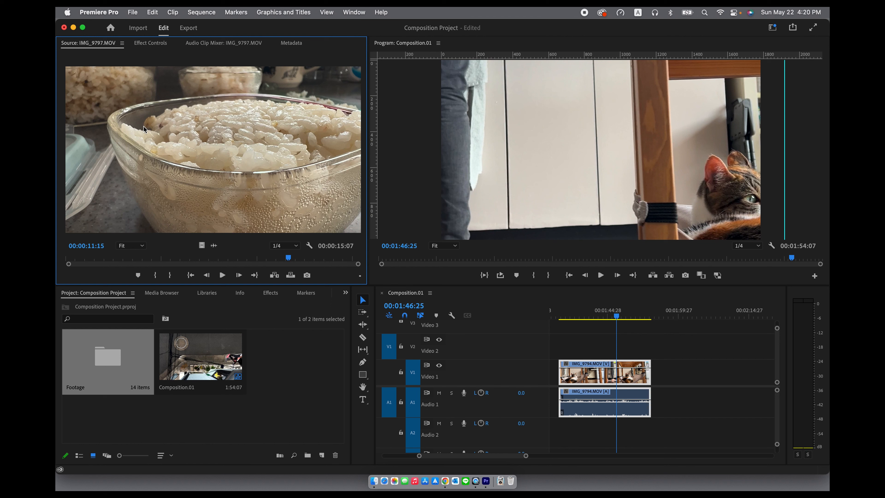
Scrub through IMG_9797.MOV and mark its In point at 00:00:07:13 and its Out point at 00:00:13:15
left_click_drag(288, 259, 74, 259)
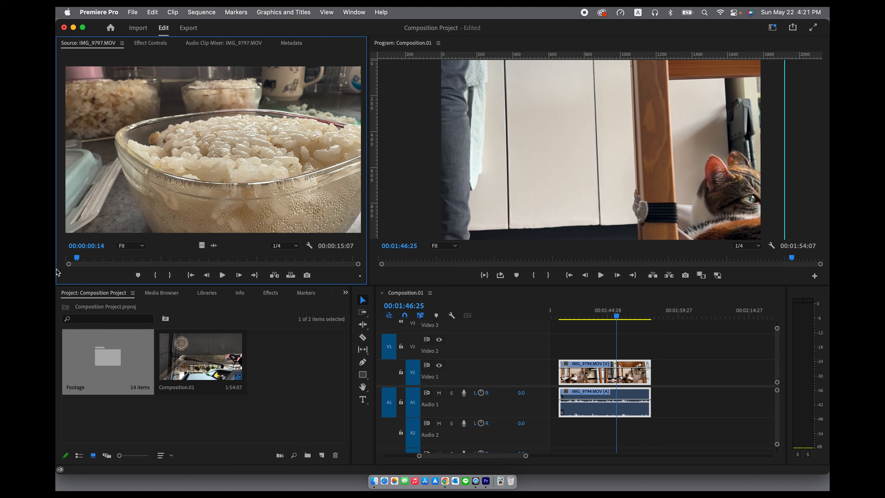
left_click_drag(78, 259, 210, 265)
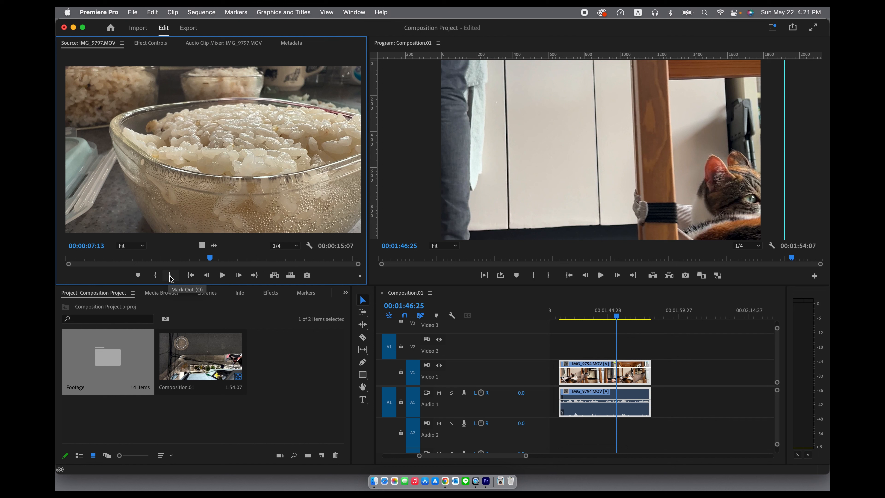
left_click(156, 275)
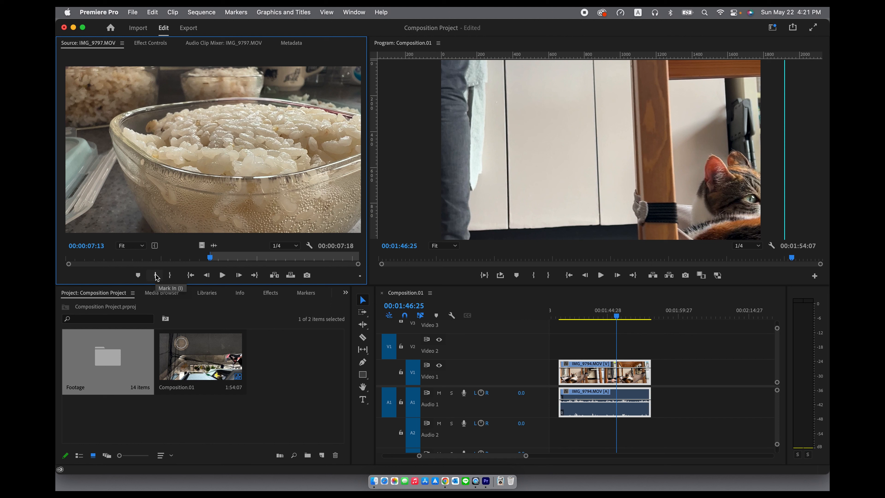
left_click_drag(210, 258, 325, 262)
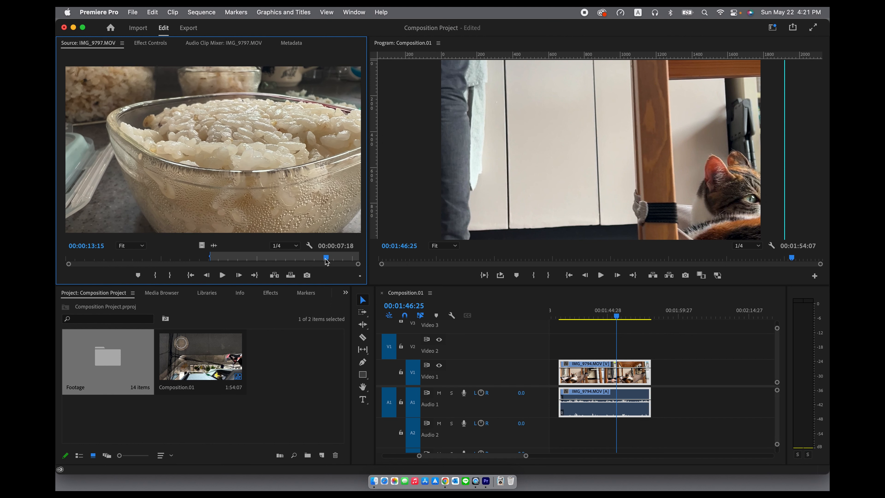
key("o")
Add the marked part of IMG_9797.MOV to Video 1 after the IMG_9794.MOV clip and shift it earlier towards that clip
left_click_drag(210, 148, 666, 373)
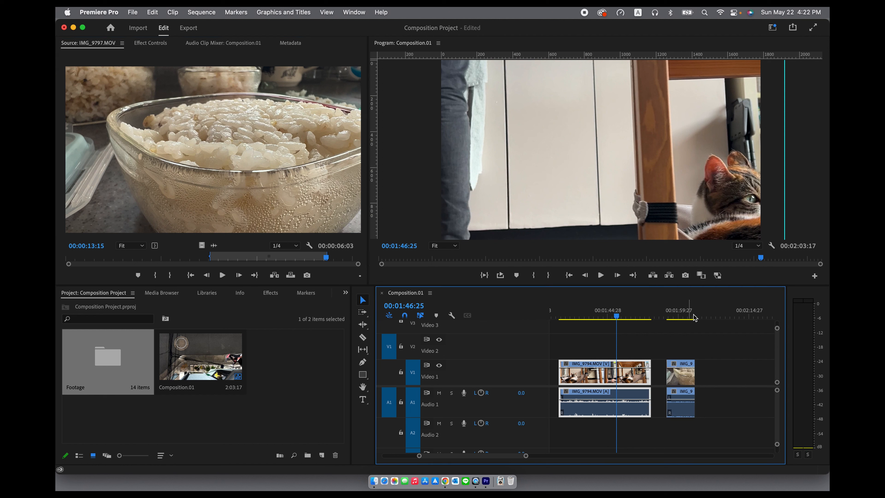
left_click_drag(653, 319, 630, 317)
left_click_drag(678, 384, 660, 375)
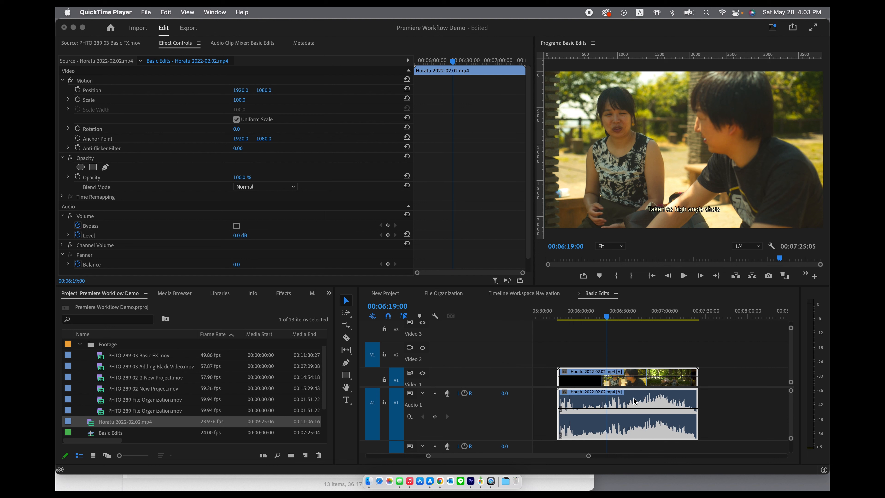
Select the linked Horatu 2022-02.02.mp4 clip in the Basic Edits sequence and move it earlier so it starts at 00:05:29:02
left_click(633, 349)
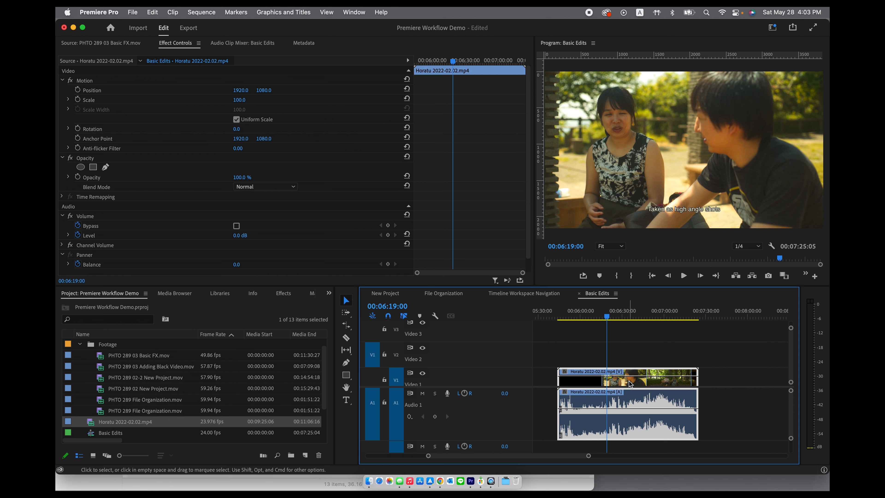
left_click(650, 353)
left_click(641, 382)
left_click(738, 410)
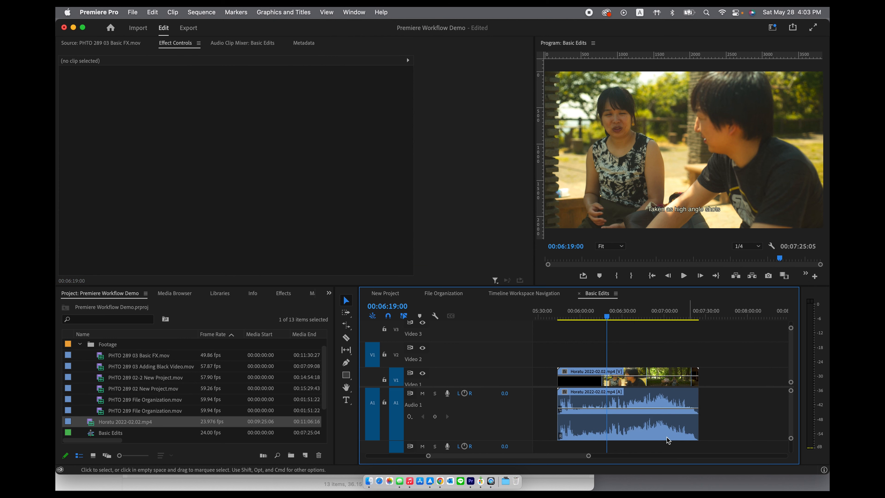
left_click(650, 435)
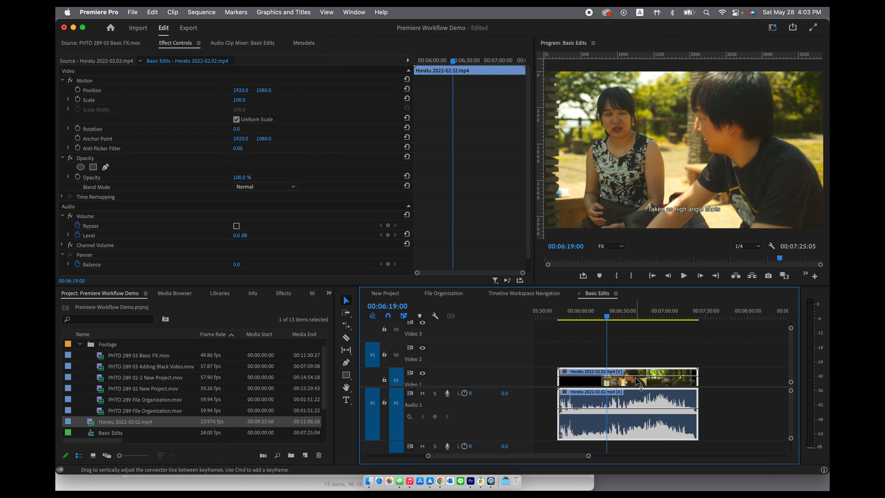
mouse_move(635, 382)
left_mouse_down()
mouse_move(712, 383)
mouse_move(608, 382)
mouse_move(655, 383)
mouse_move(617, 385)
mouse_move(627, 390)
left_mouse_up()
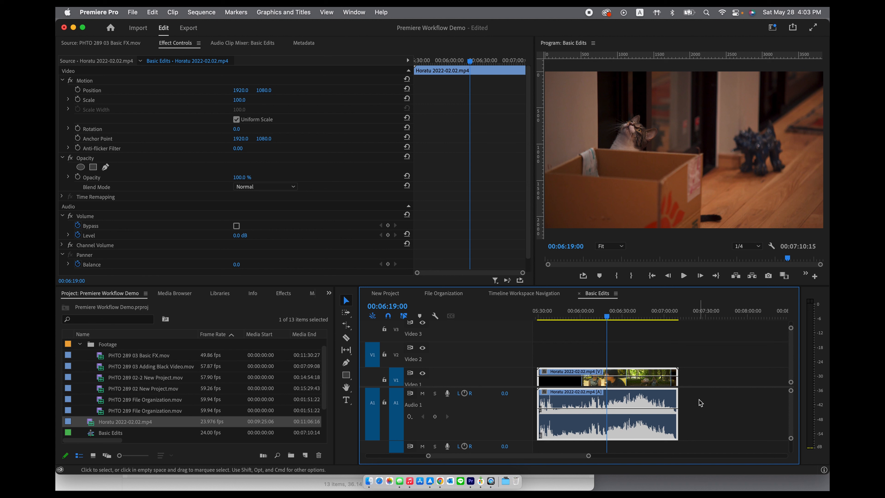
Unlink the video and audio of the Horatu 2022-02.02.mp4 clip
right_click(617, 401)
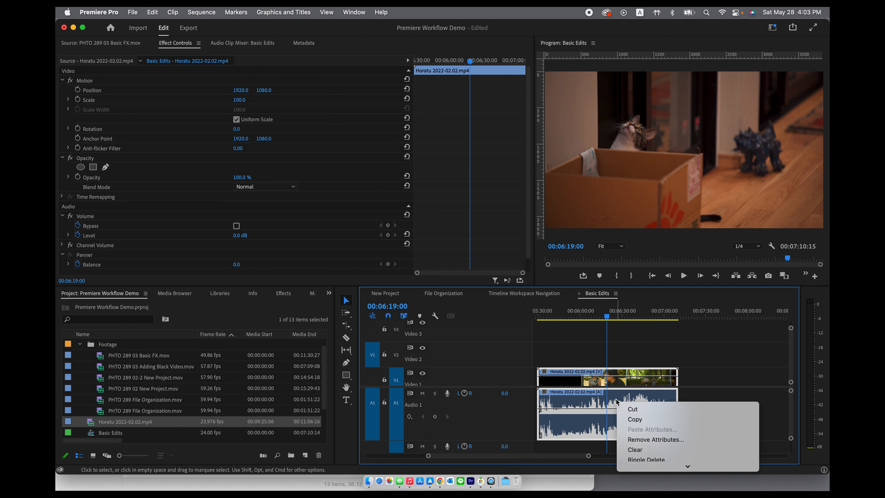
scroll(646, 453, "down", 10)
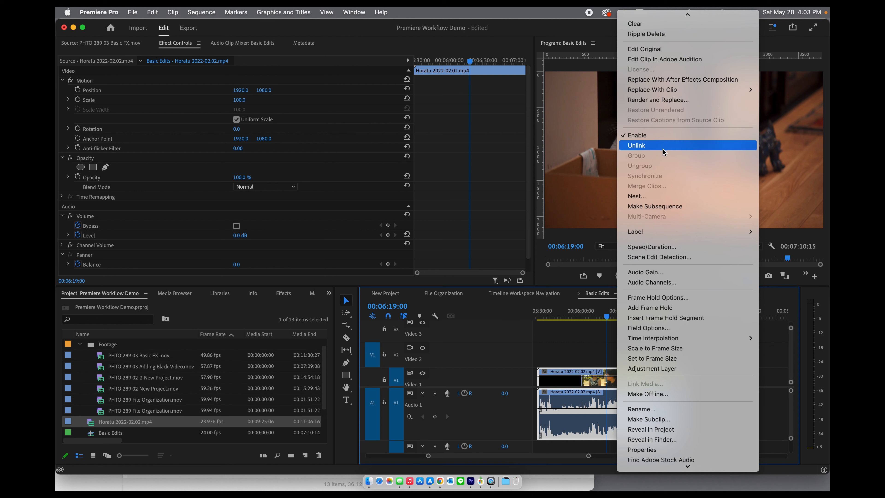
left_click(651, 146)
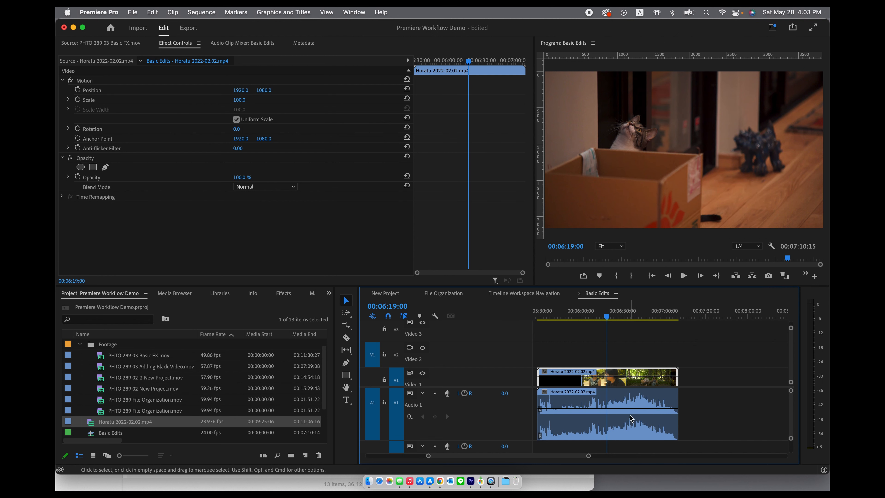
Select the unlinked audio and video separately, move only the video about 4 seconds later, and return it to its position above the audio
left_click(671, 400)
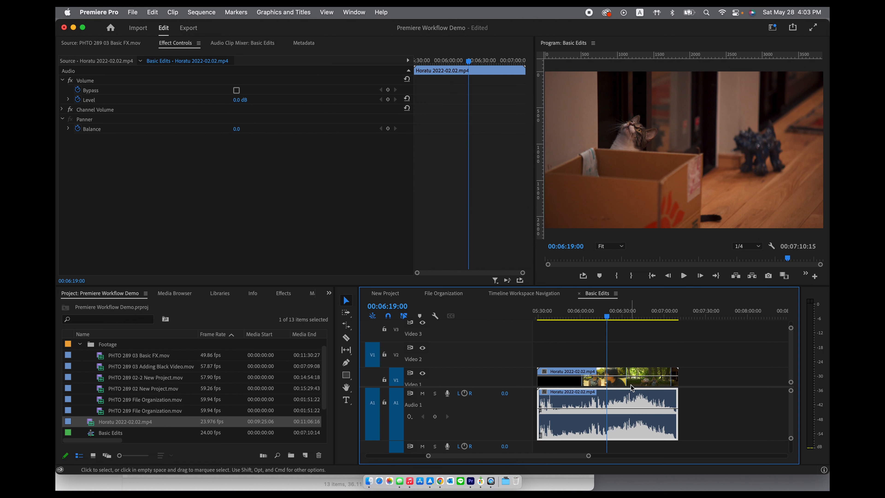
left_click(627, 378)
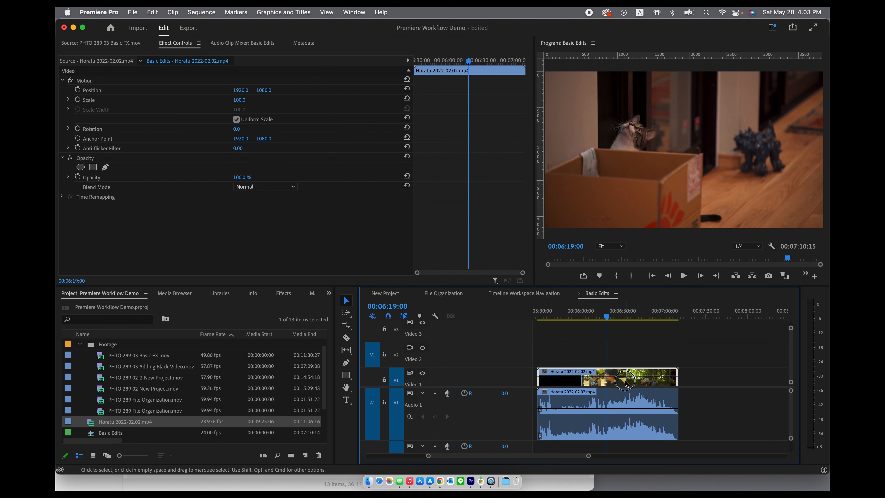
left_click_drag(624, 383, 630, 383)
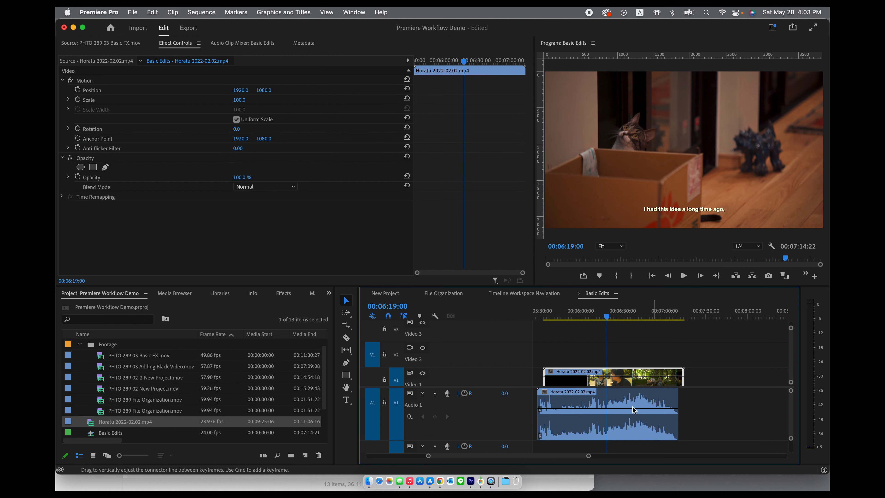
mouse_move(635, 385)
left_mouse_down()
mouse_move(615, 385)
mouse_move(636, 387)
mouse_move(629, 385)
left_mouse_up()
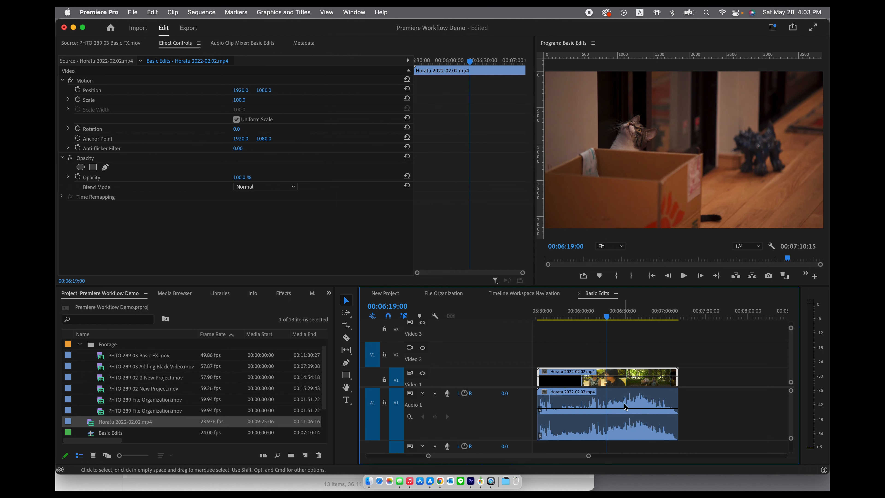
Delete the unlinked Horatu 2022-02.02.mp4 audio from Audio 1, keeping its video
left_click(627, 405)
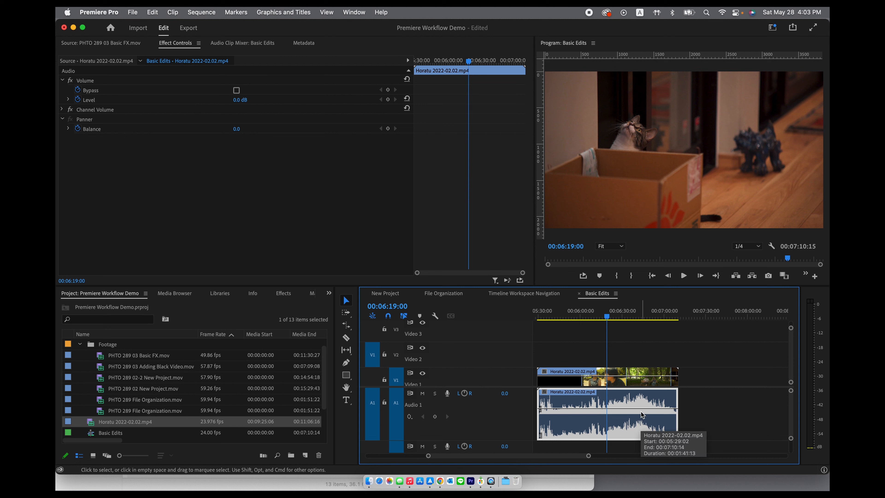
key("Delete")
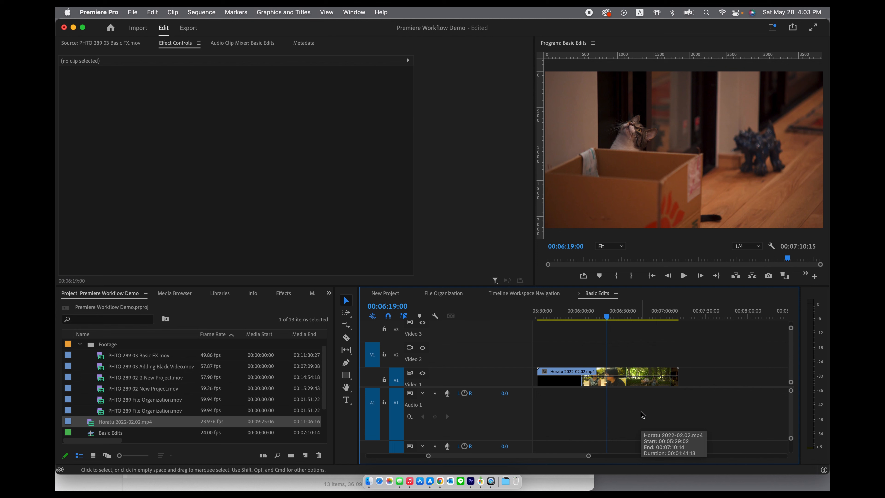